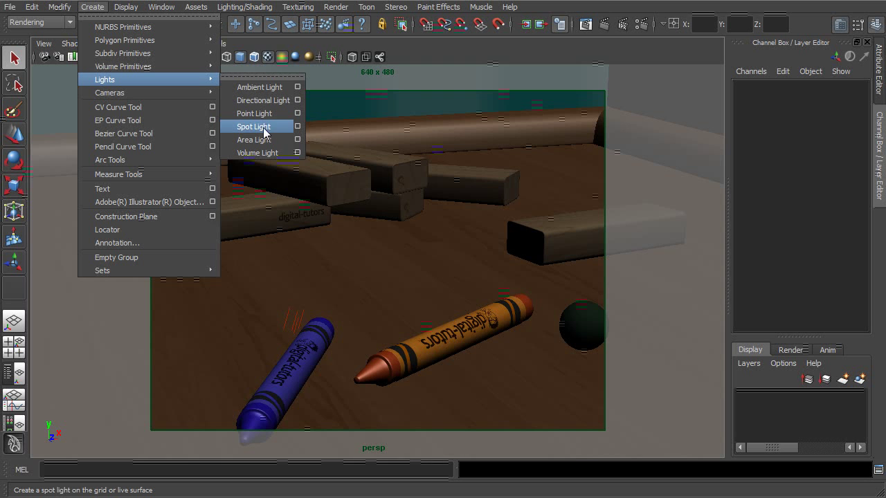
- Create a spot light, switch to the four-view layout and look through the light in the top view's panel
{"action": "left_click", "coordinate": [269, 131]}
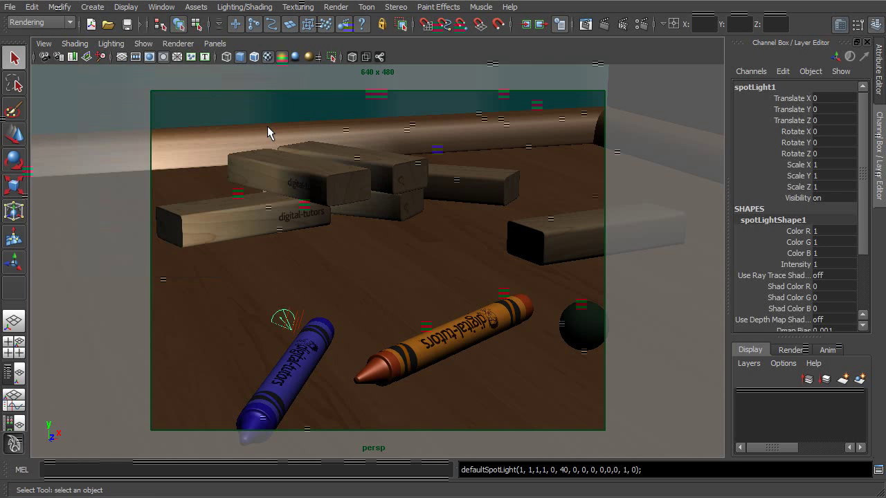
{"action": "left_click", "coordinate": [14, 346]}
{"action": "left_click", "coordinate": [215, 43]}
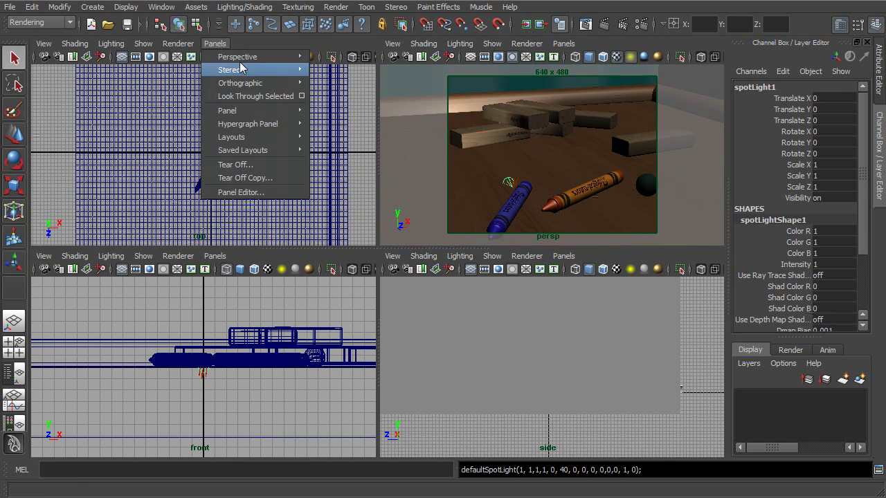
{"action": "left_click", "coordinate": [253, 97]}
- Aim the spot light down at the crayons and blocks, at about X 5, Y 24.6, Z 31.3 with rotation about -34.8, -5.6, 0
{"action": "left_click_drag", "start_coordinate": [237, 143], "coordinate": [177, 179], "text": "alt"}
{"action": "scroll", "coordinate": [193, 192], "scroll_direction": "up", "scroll_amount": 6}
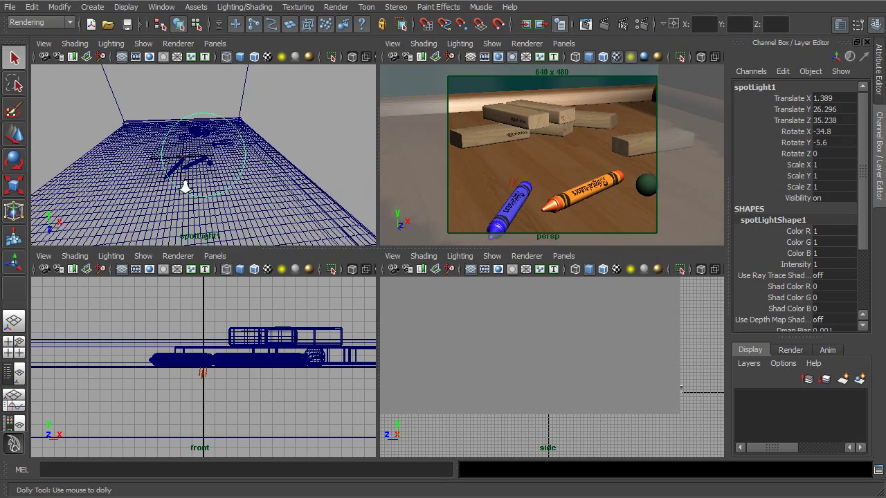
{"action": "middle_click_drag", "start_coordinate": [195, 194], "coordinate": [196, 200], "text": "alt"}
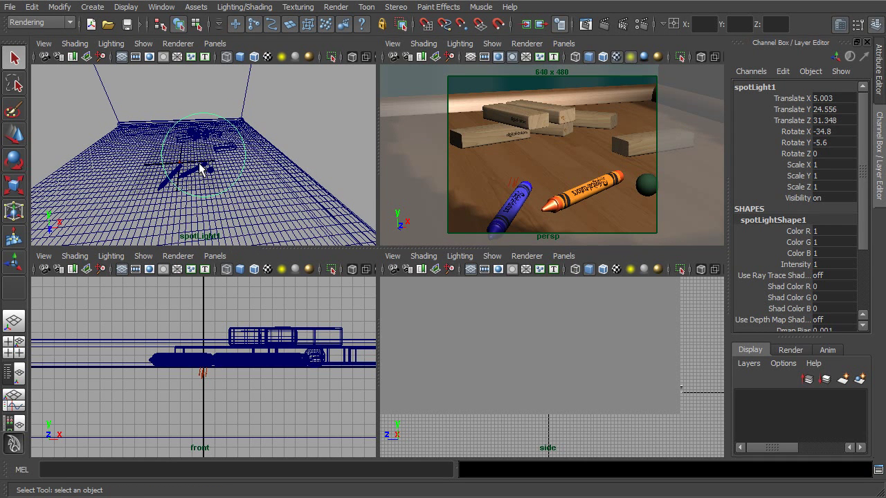
- Map a File texture to the spot light's color attribute
{"action": "key", "text": "ctrl+a"}
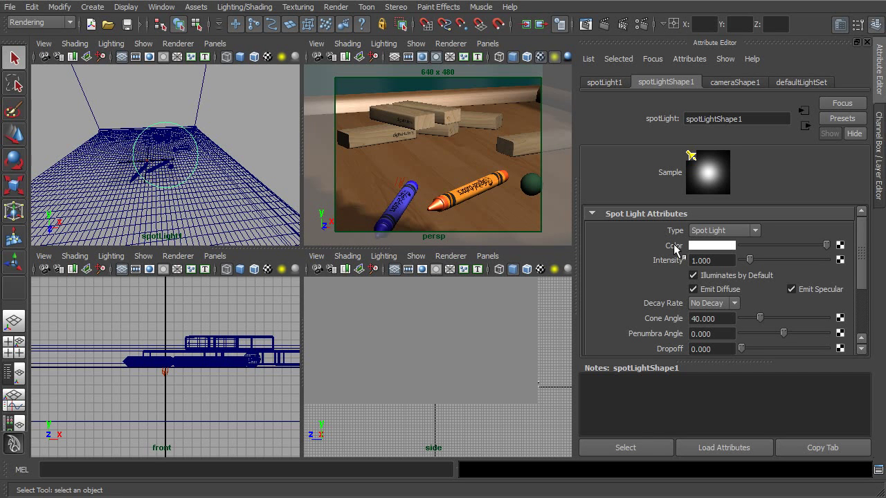
{"action": "left_click", "coordinate": [840, 246]}
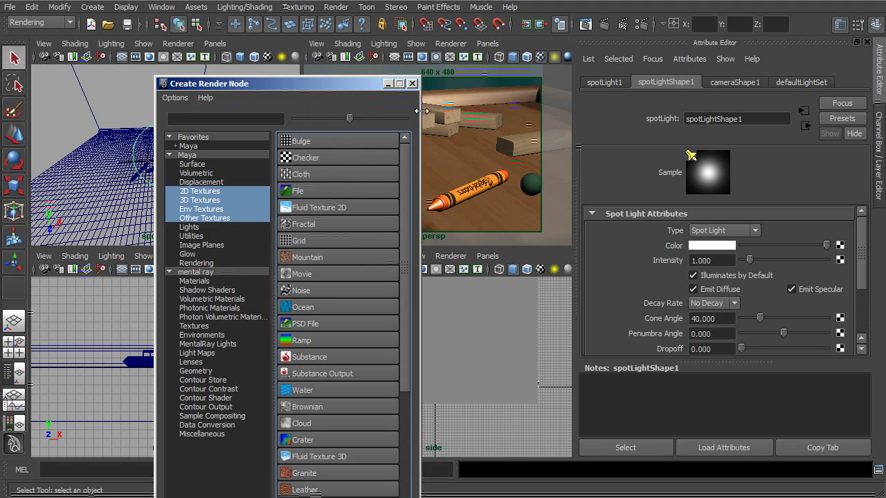
{"action": "left_click_drag", "start_coordinate": [341, 88], "coordinate": [448, 26]}
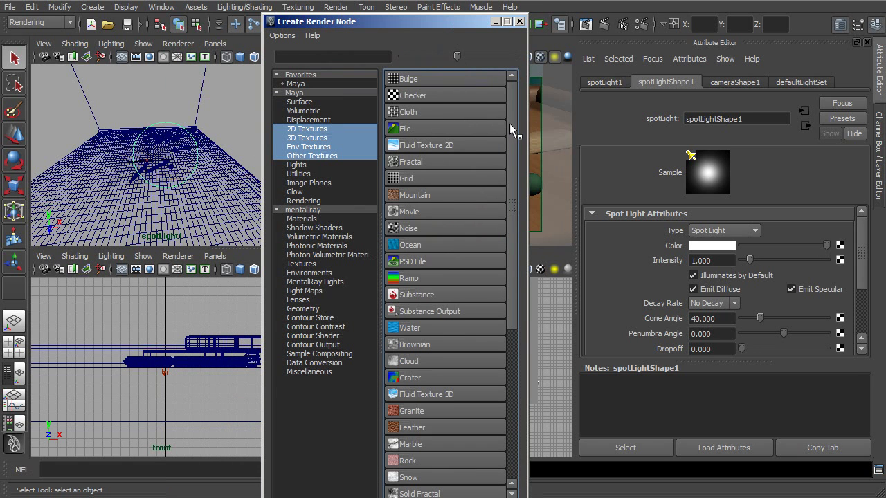
{"action": "left_click", "coordinate": [424, 129]}
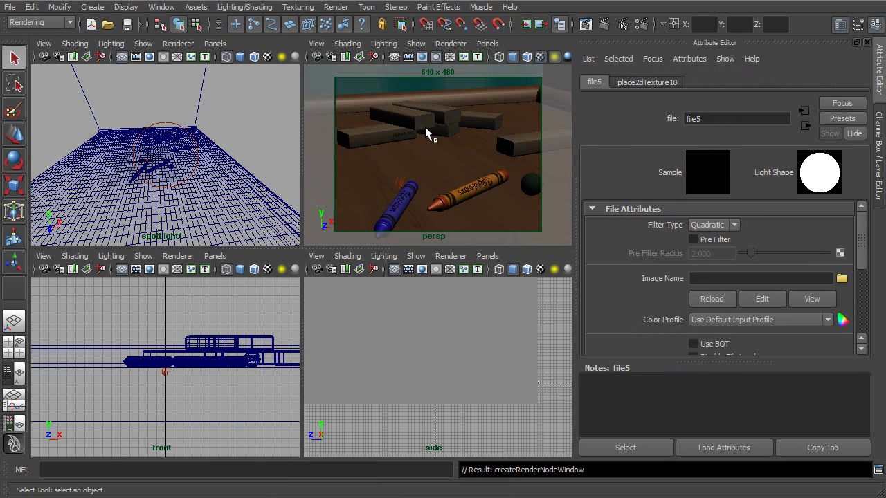
- Load tree_gobo.jpg from the sourceimages folder into the file texture and test-render the perspective view
{"action": "left_click", "coordinate": [842, 279]}
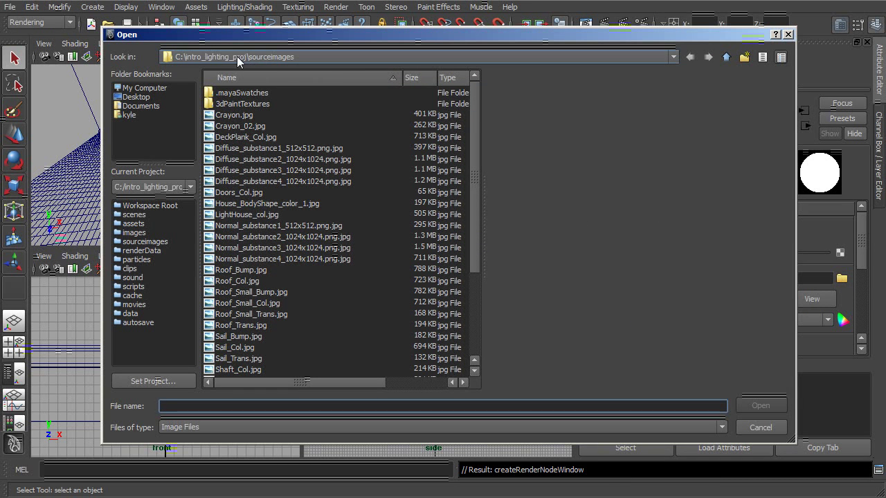
{"action": "left_click_drag", "start_coordinate": [475, 108], "coordinate": [471, 184]}
{"action": "left_click", "coordinate": [228, 304]}
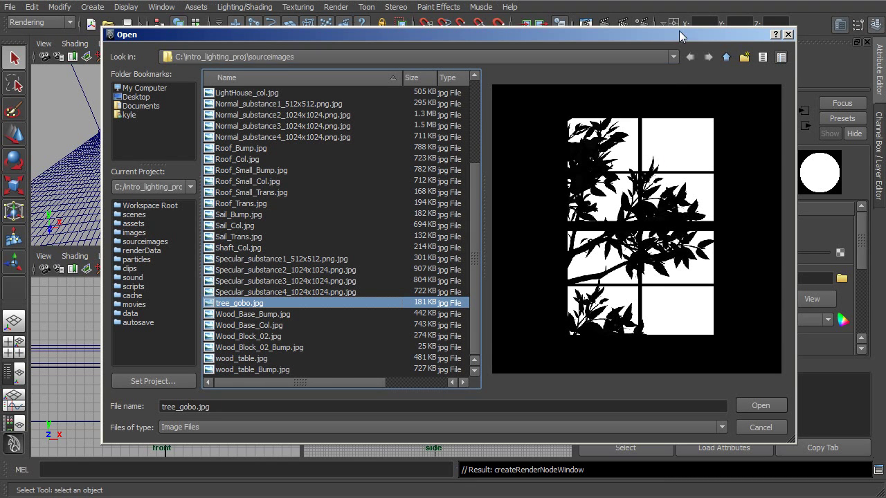
{"action": "left_click_drag", "start_coordinate": [612, 33], "coordinate": [500, 31]}
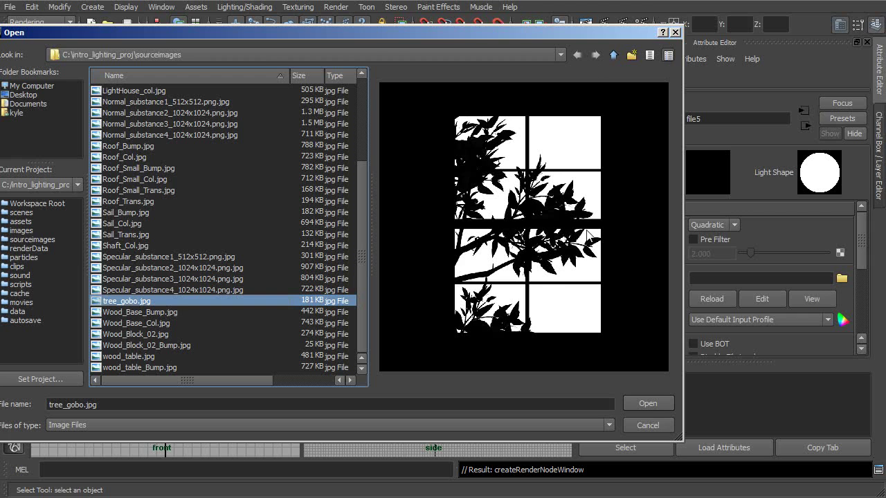
{"action": "left_click", "coordinate": [649, 403]}
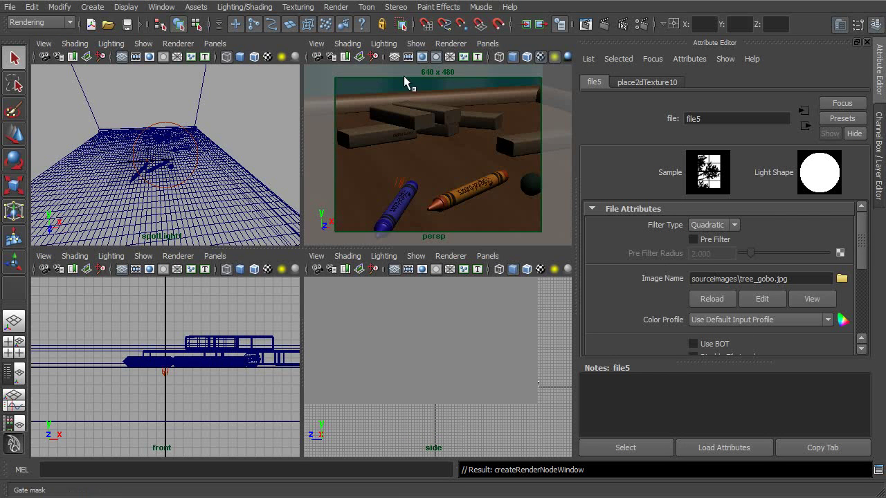
{"action": "left_click", "coordinate": [586, 24]}
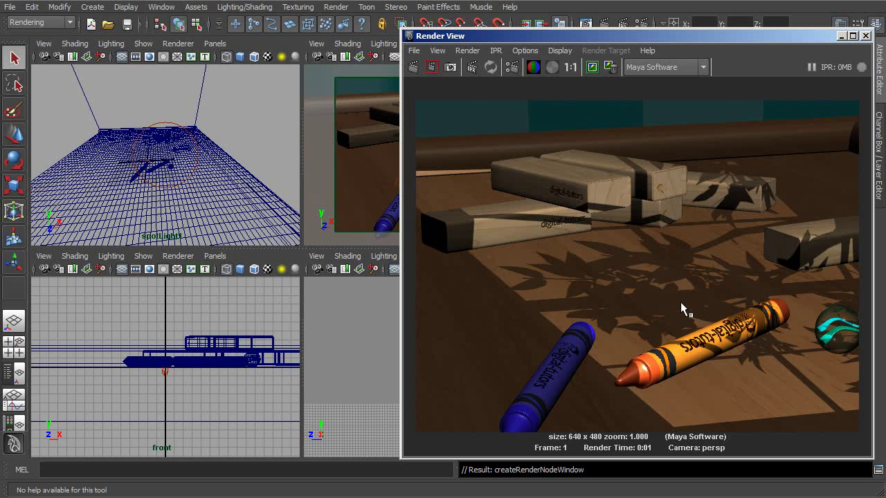
{"action": "left_click", "coordinate": [865, 35]}
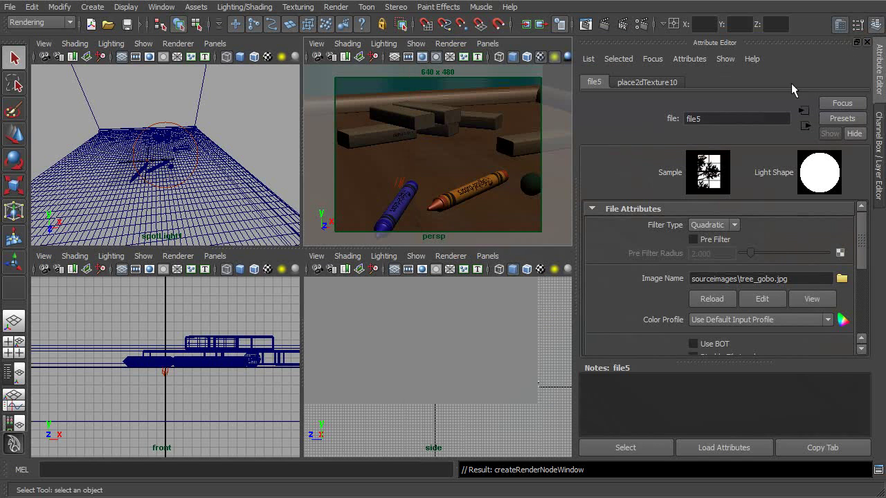
- Set the spot light's intensity to 1.5 and re-render the perspective view
{"action": "left_click", "coordinate": [171, 127]}
{"action": "left_click", "coordinate": [717, 261]}
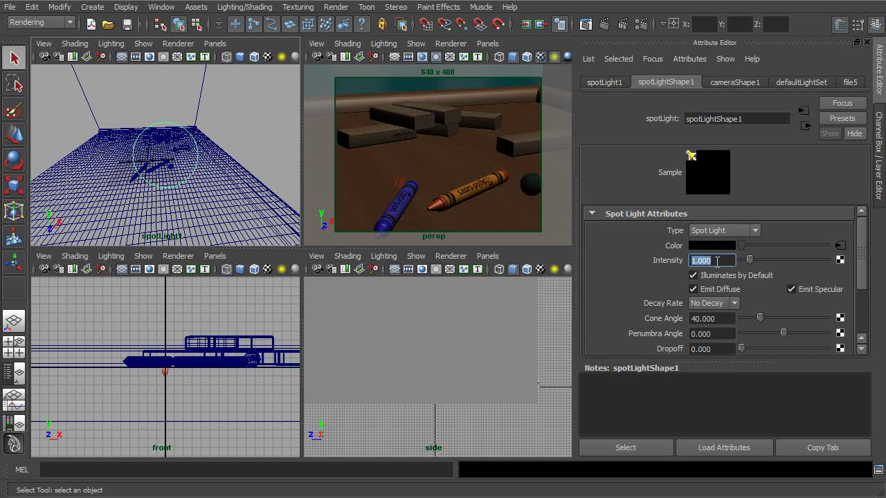
{"action": "type", "text": "1.5"}
{"action": "key", "text": "Return"}
{"action": "left_click", "coordinate": [586, 25]}
{"action": "left_click", "coordinate": [413, 67]}
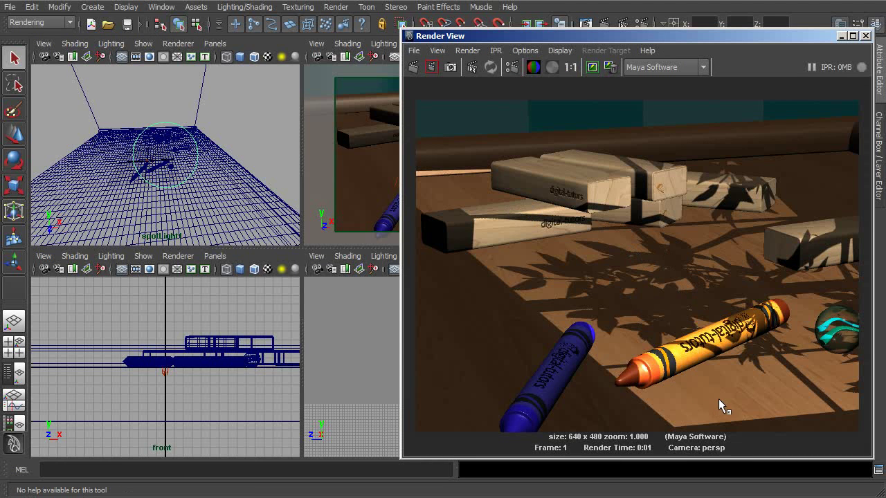
{"action": "left_click", "coordinate": [865, 36]}
- Turn on depth map shadows for the spot light, with the perspective camera looking at the crayons from a higher angle
{"action": "left_click_drag", "start_coordinate": [436, 155], "coordinate": [426, 171], "text": "alt"}
{"action": "scroll", "coordinate": [754, 312], "scroll_direction": "down", "scroll_amount": 3}
{"action": "left_click", "coordinate": [631, 291]}
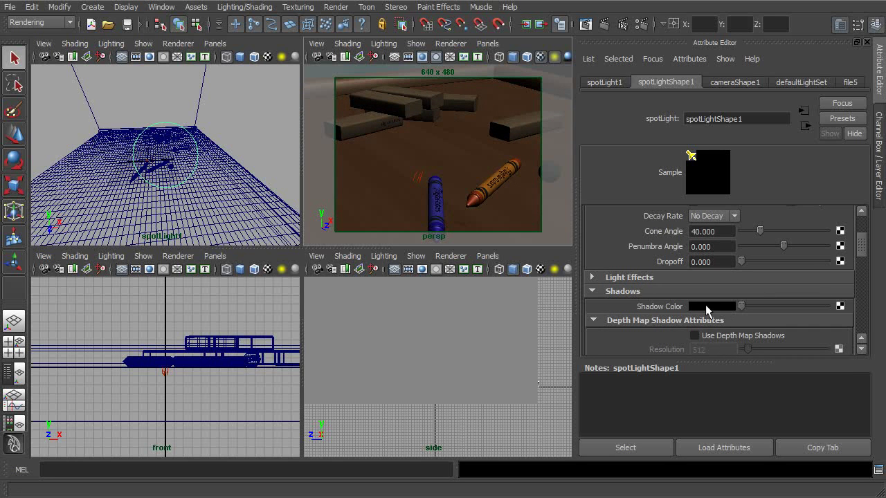
{"action": "left_click_drag", "start_coordinate": [863, 238], "coordinate": [840, 254]}
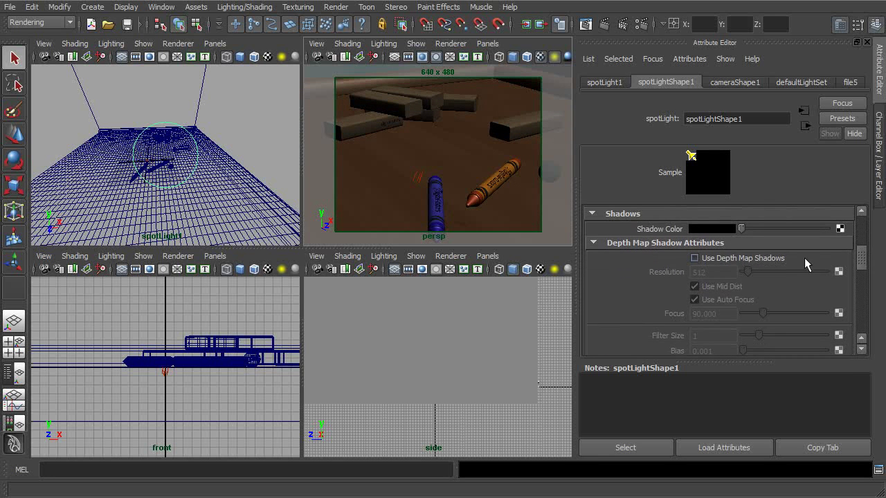
{"action": "left_click", "coordinate": [736, 257]}
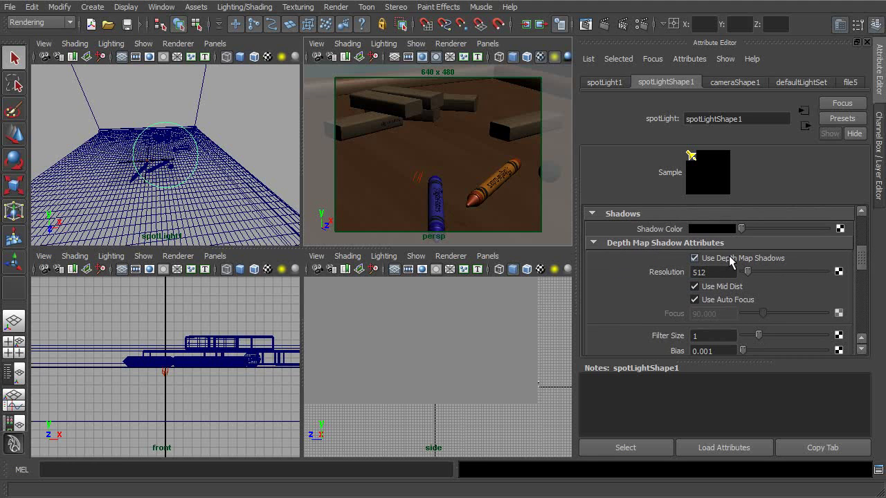
- Render the perspective view from the new camera angle to check the spot light's shadows
{"action": "left_click", "coordinate": [586, 25]}
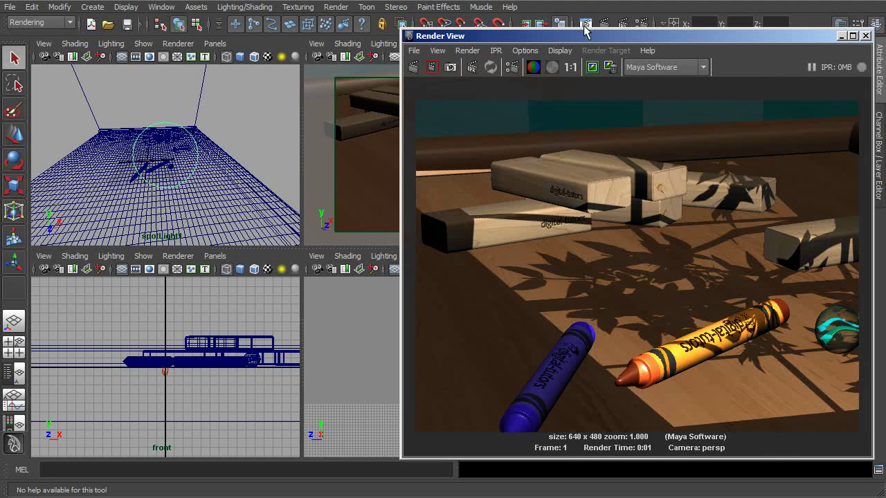
{"action": "left_click", "coordinate": [413, 66]}
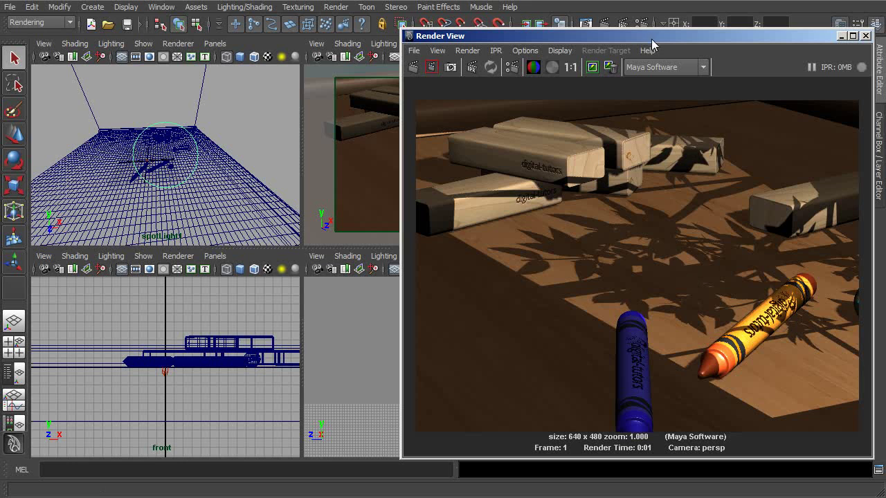
{"action": "left_click_drag", "start_coordinate": [644, 37], "coordinate": [635, 31]}
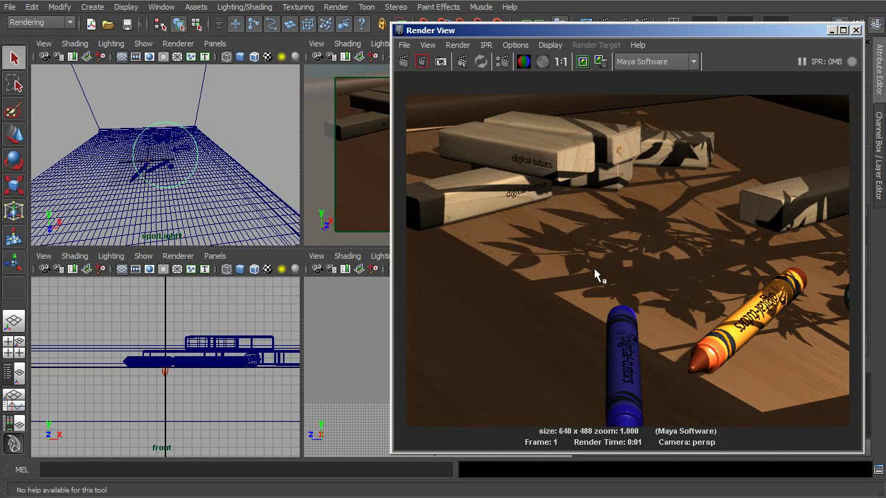